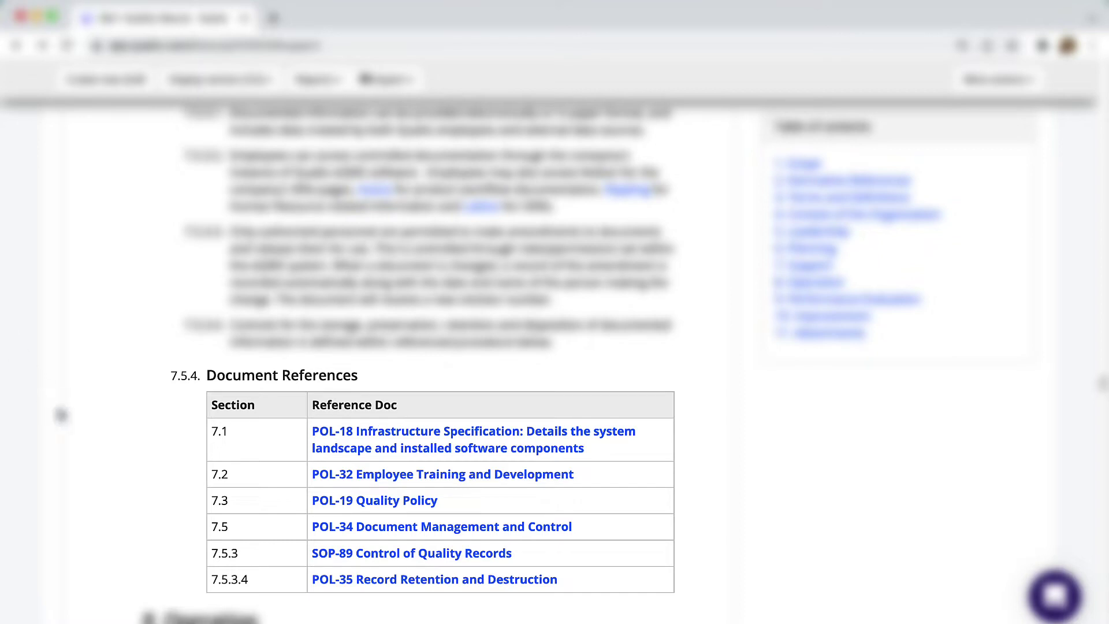
- Open the referenced POL-19 Quality Policy and check it is Effective at version 3.0
{"action": "left_click", "coordinate": [388, 501]}
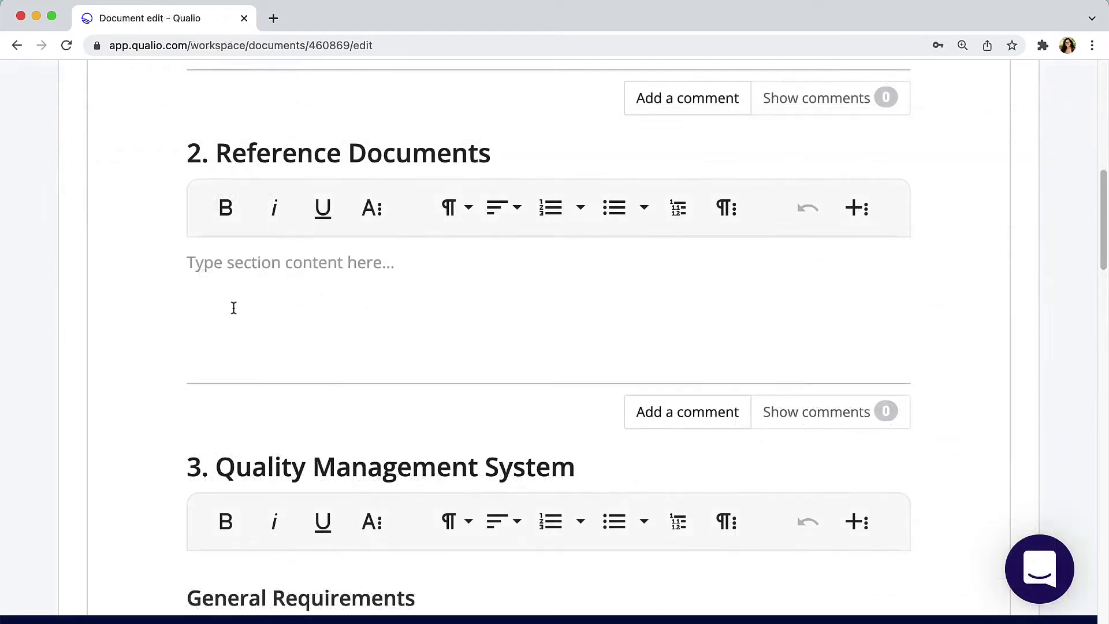
{"action": "left_click", "coordinate": [234, 308]}
{"action": "type", "text": "@sop"}
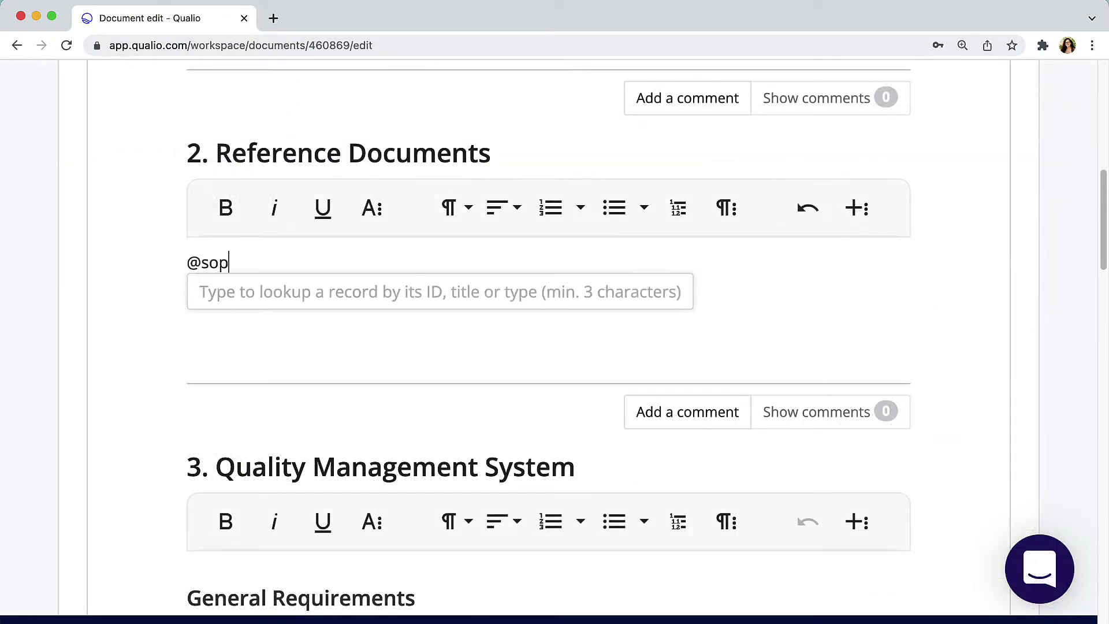
{"action": "left_click", "coordinate": [354, 300]}
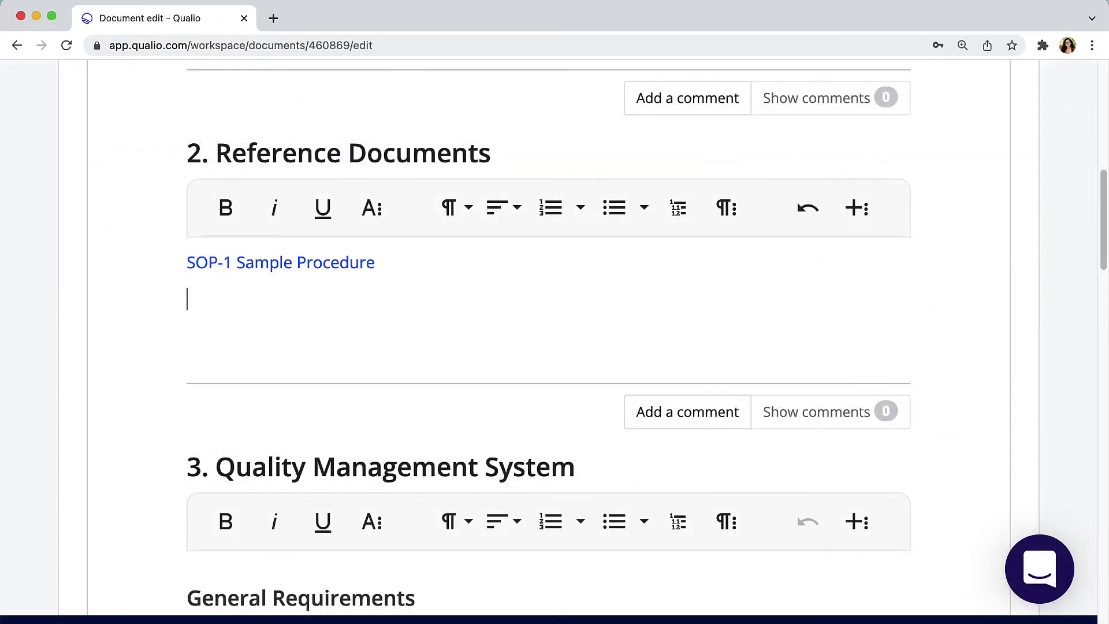
{"action": "left_click", "coordinate": [858, 209]}
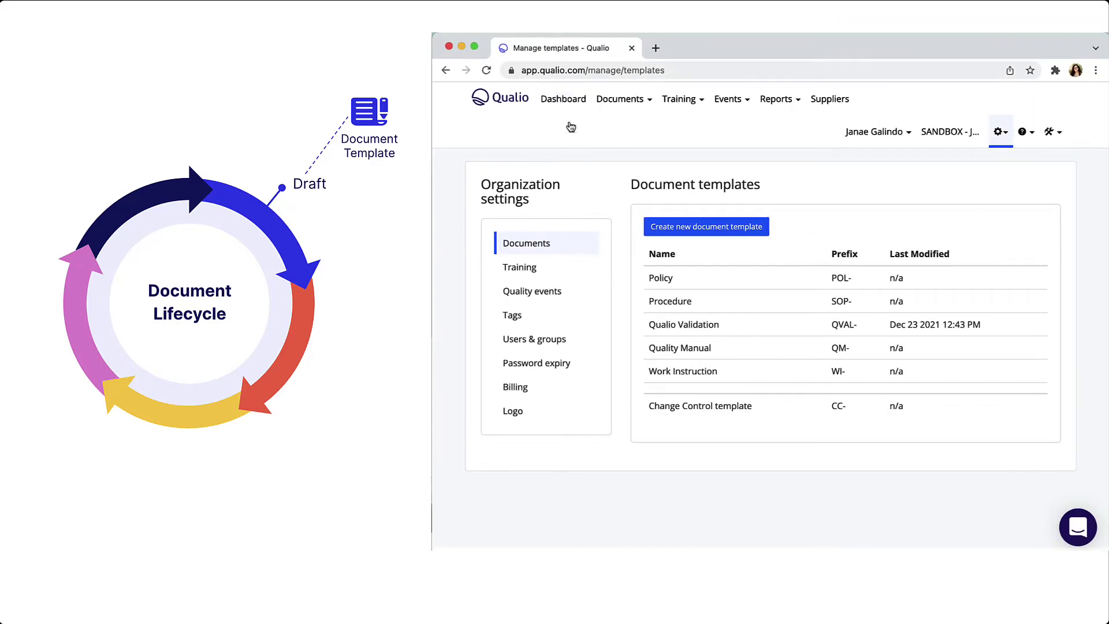
- Create a new Work Instruction - (v1) document from the dashboard and select its placeholder title
{"action": "left_click", "coordinate": [563, 102]}
{"action": "left_click", "coordinate": [1034, 186]}
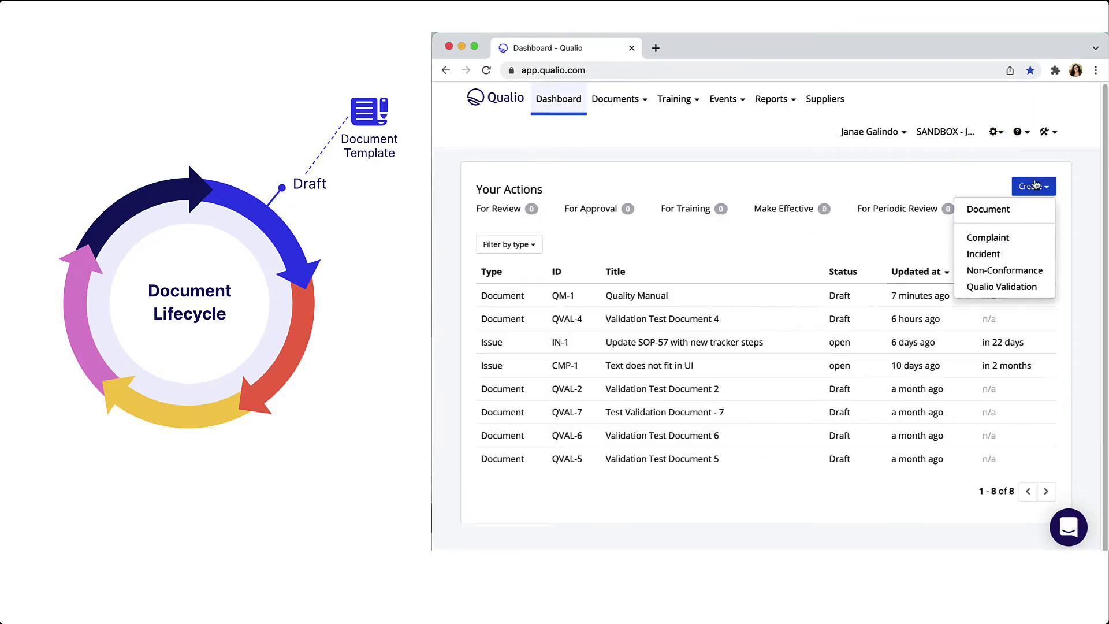
{"action": "left_click", "coordinate": [991, 210]}
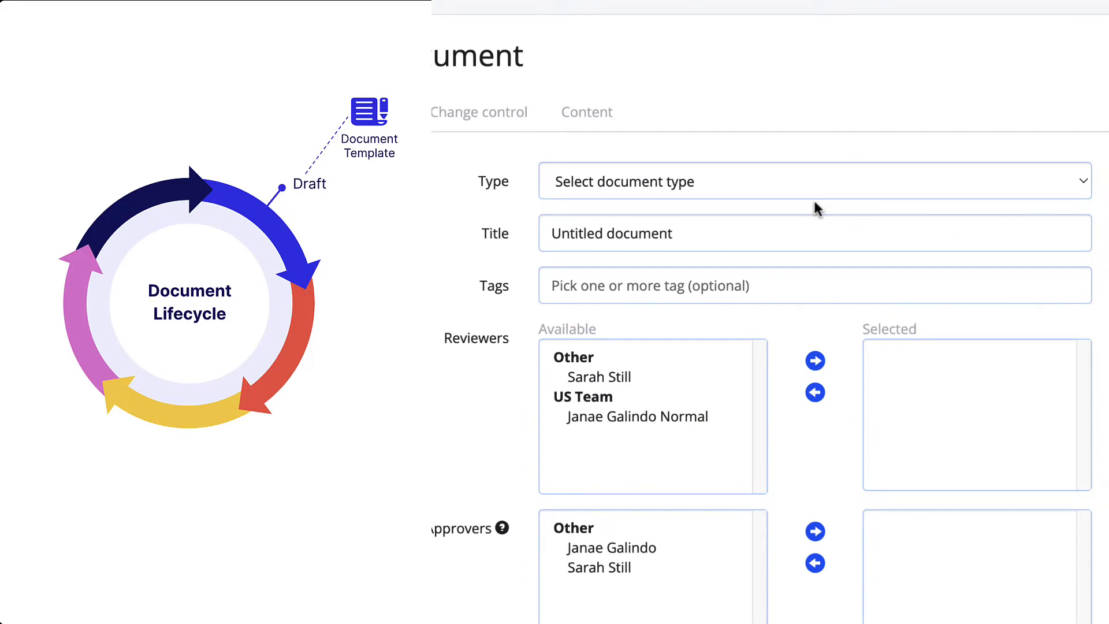
{"action": "left_click", "coordinate": [811, 182]}
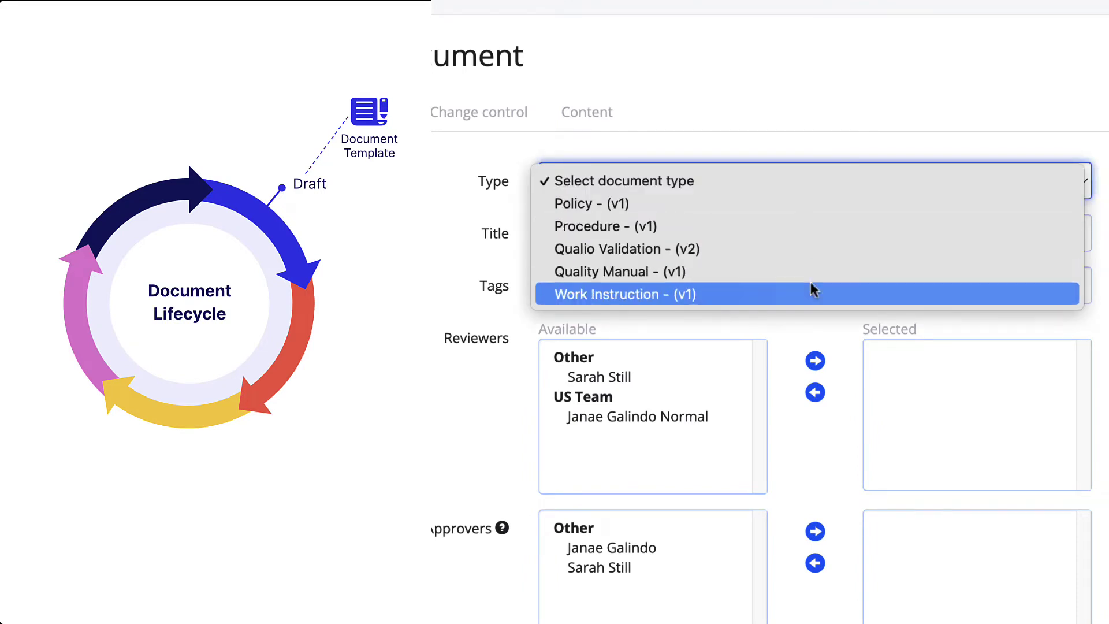
{"action": "left_click", "coordinate": [810, 294]}
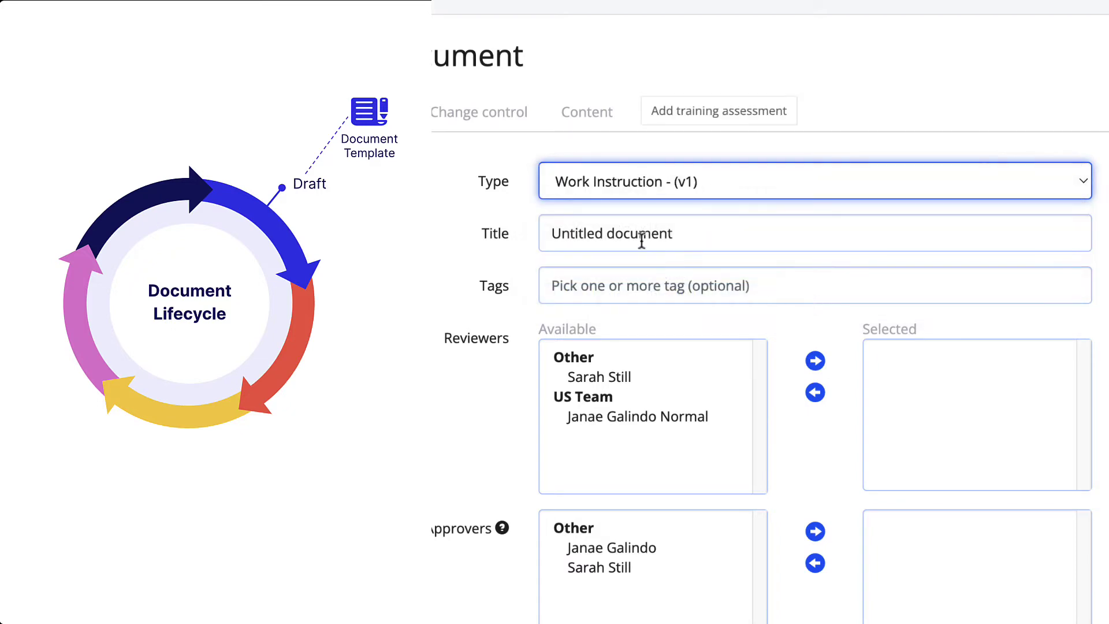
{"action": "triple_click", "coordinate": [642, 238]}
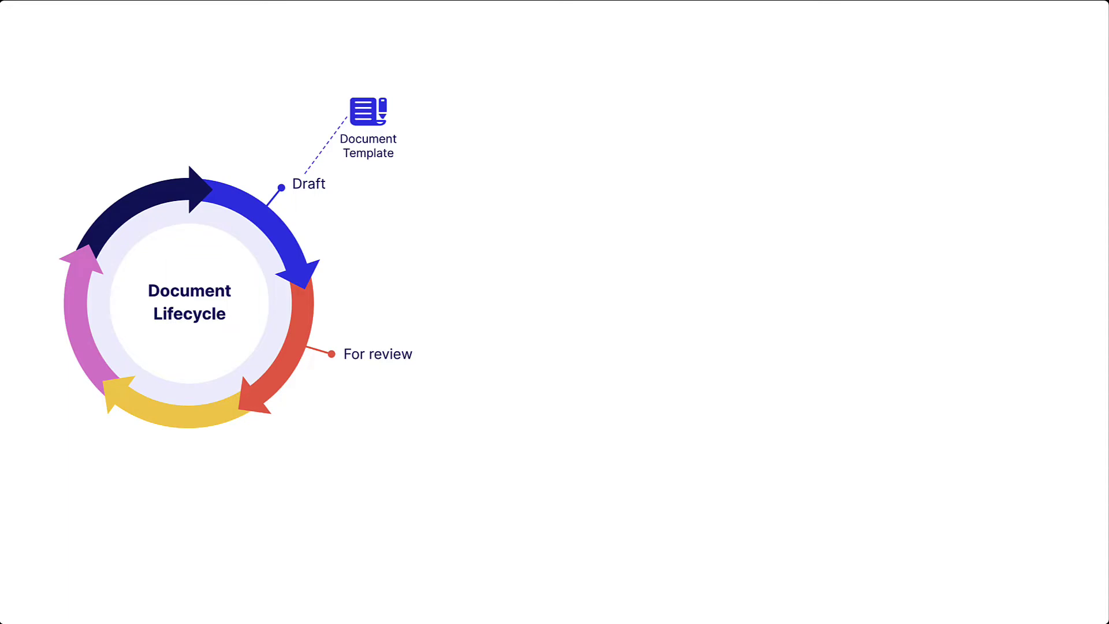
- Assign a US Team reviewer and a quality approver to WI-1, then save and exit
{"action": "left_click", "coordinate": [736, 362]}
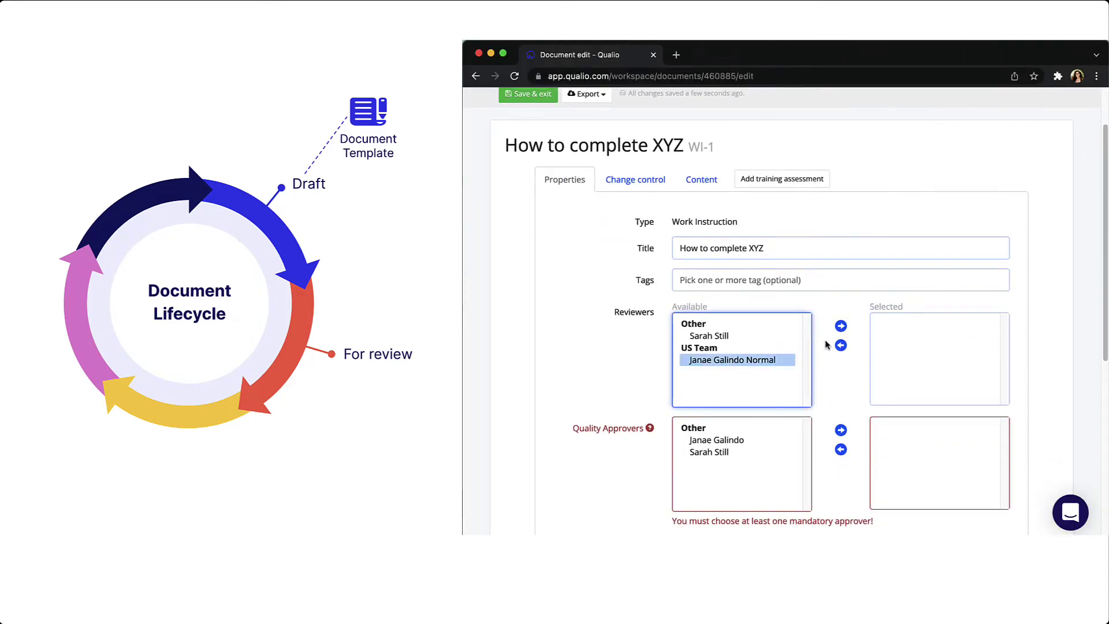
{"action": "left_click", "coordinate": [841, 326]}
{"action": "left_click", "coordinate": [725, 444]}
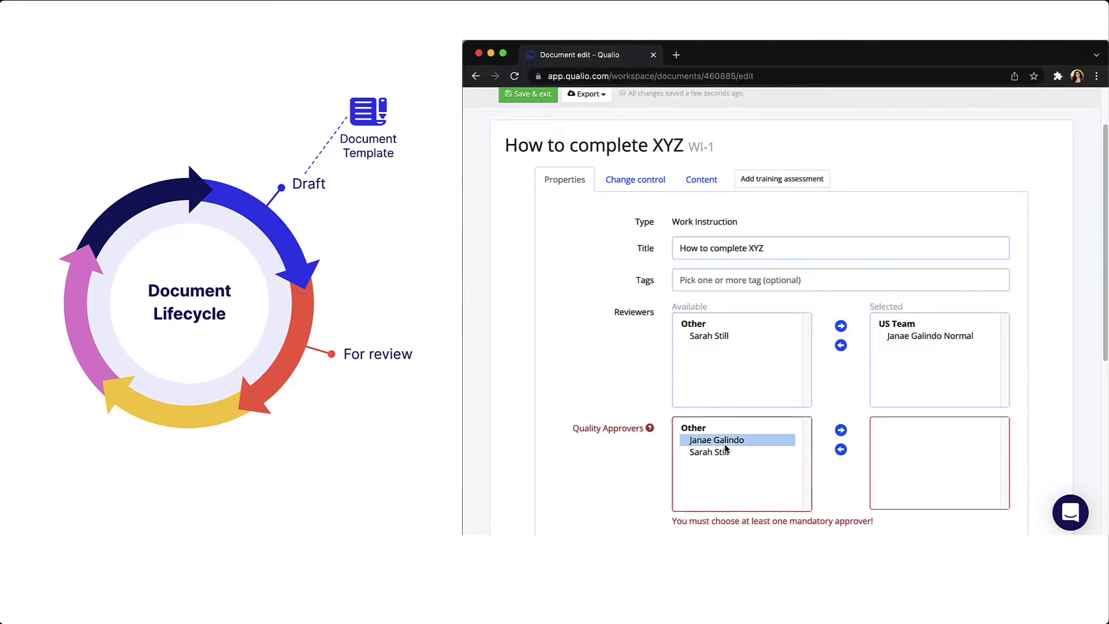
{"action": "left_click", "coordinate": [841, 429]}
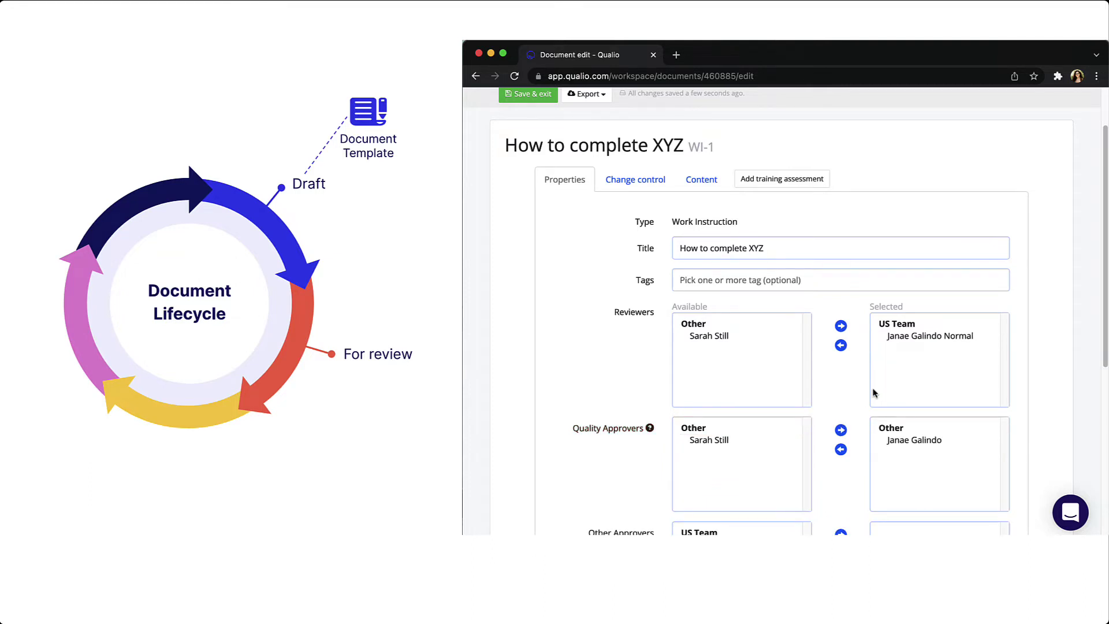
{"action": "scroll", "coordinate": [843, 400], "scroll_direction": "down", "scroll_amount": 2}
{"action": "scroll", "coordinate": [737, 335], "scroll_direction": "up", "scroll_amount": 3}
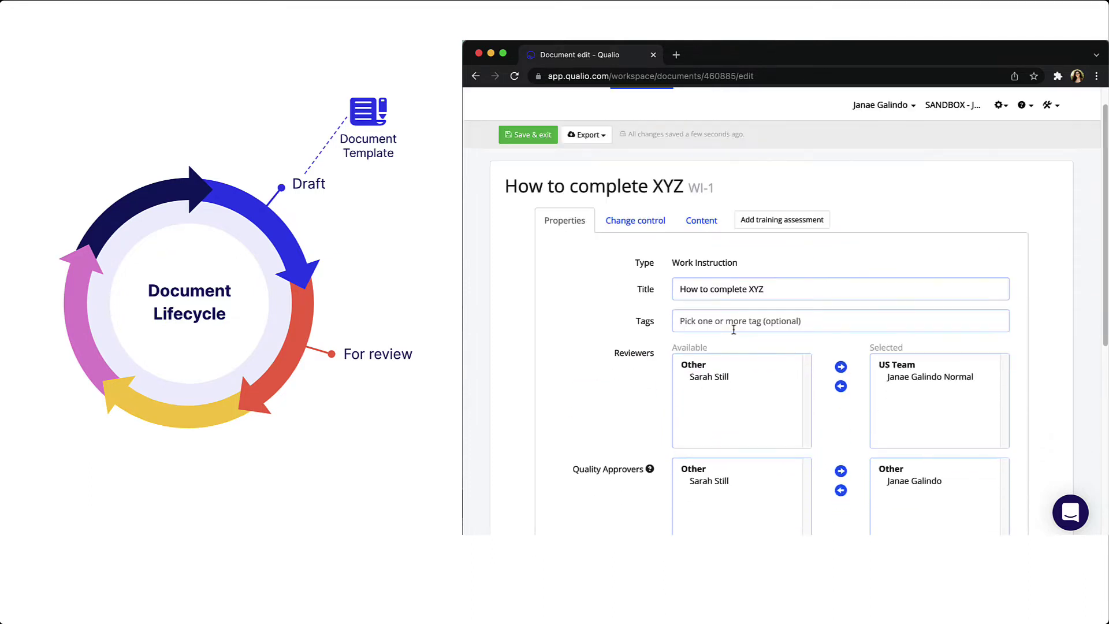
{"action": "left_click", "coordinate": [531, 136]}
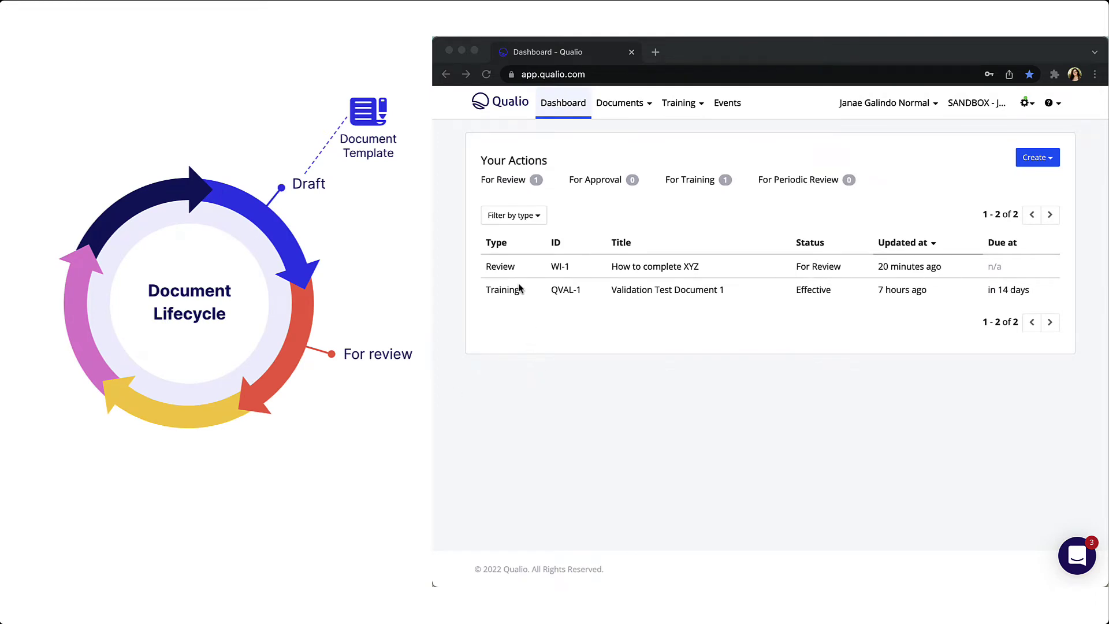
- Comment 'Update section to include xyz' on WI-1's Objective section and mark it reviewed
{"action": "left_click", "coordinate": [502, 271]}
{"action": "left_click", "coordinate": [502, 270]}
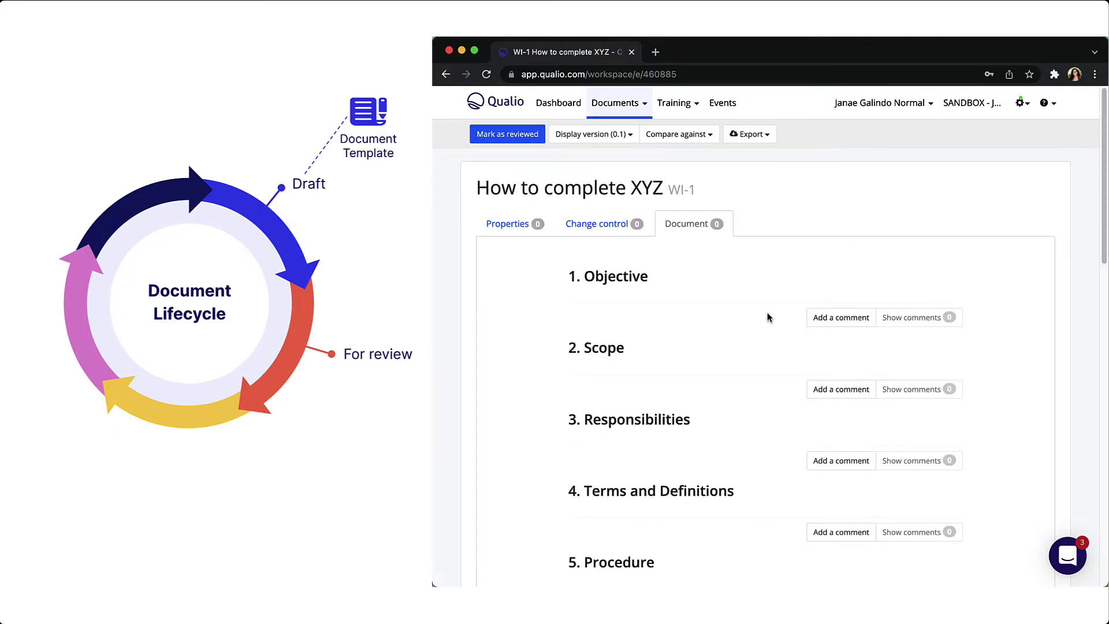
{"action": "left_click", "coordinate": [829, 319]}
{"action": "type", "text": "Update section to include xyz"}
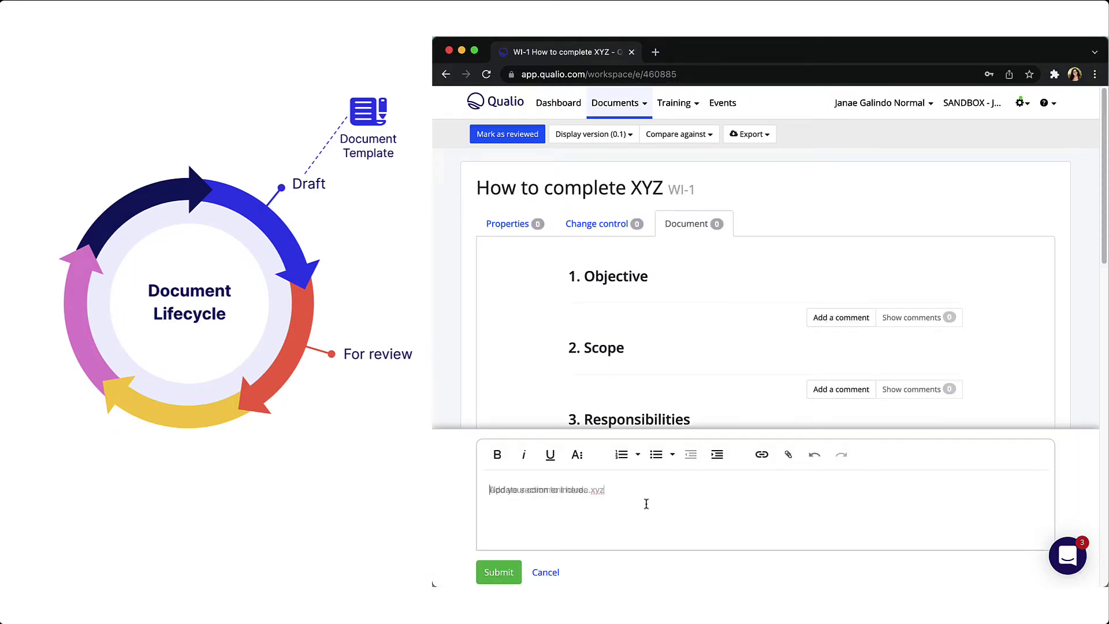
{"action": "left_click", "coordinate": [507, 577]}
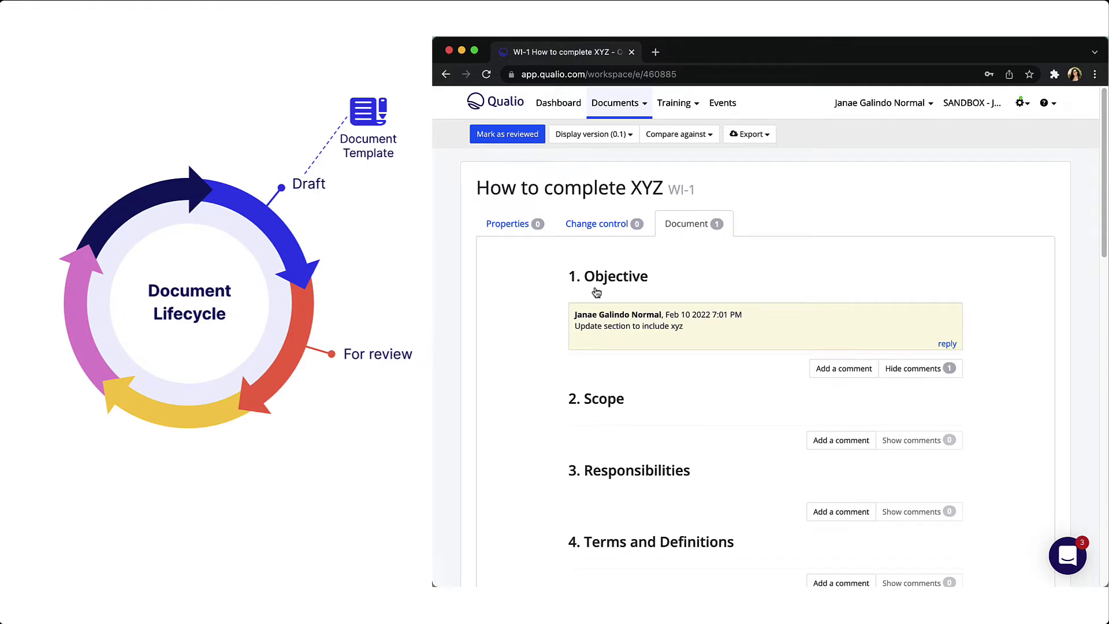
{"action": "left_click", "coordinate": [516, 141]}
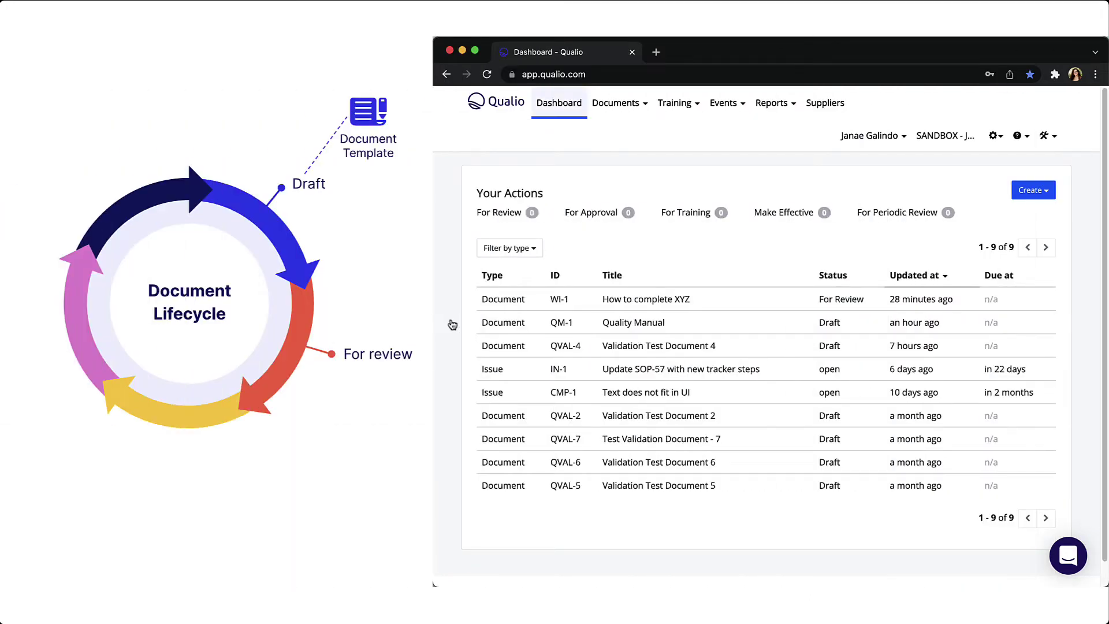
- Open WI-1, resolve the Objective comment, and send the document for approval
{"action": "left_click", "coordinate": [529, 302]}
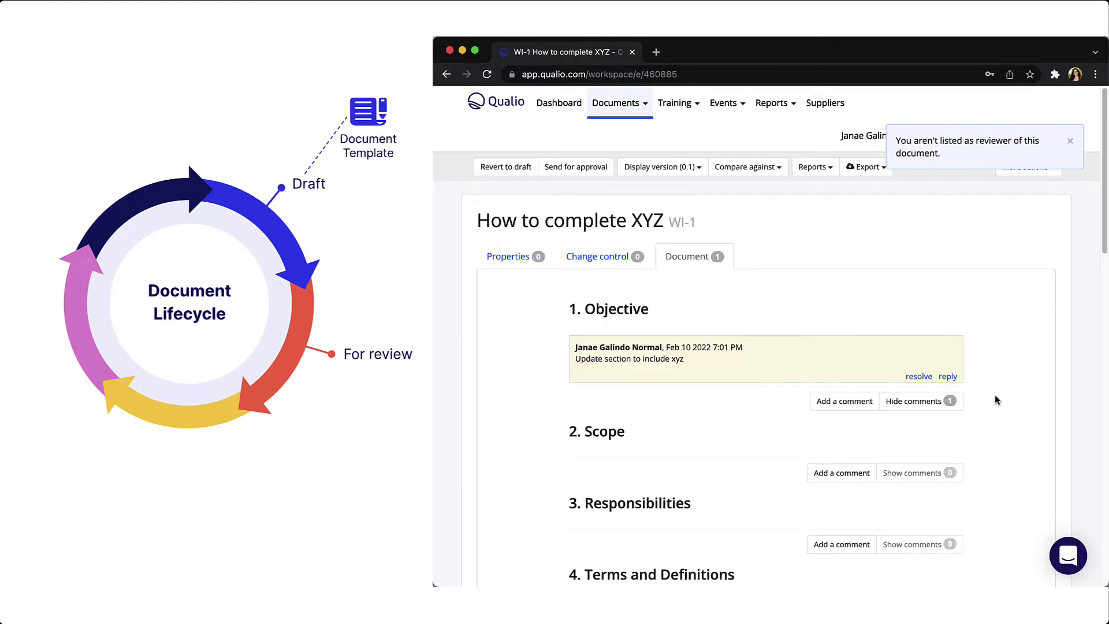
{"action": "left_click", "coordinate": [918, 376]}
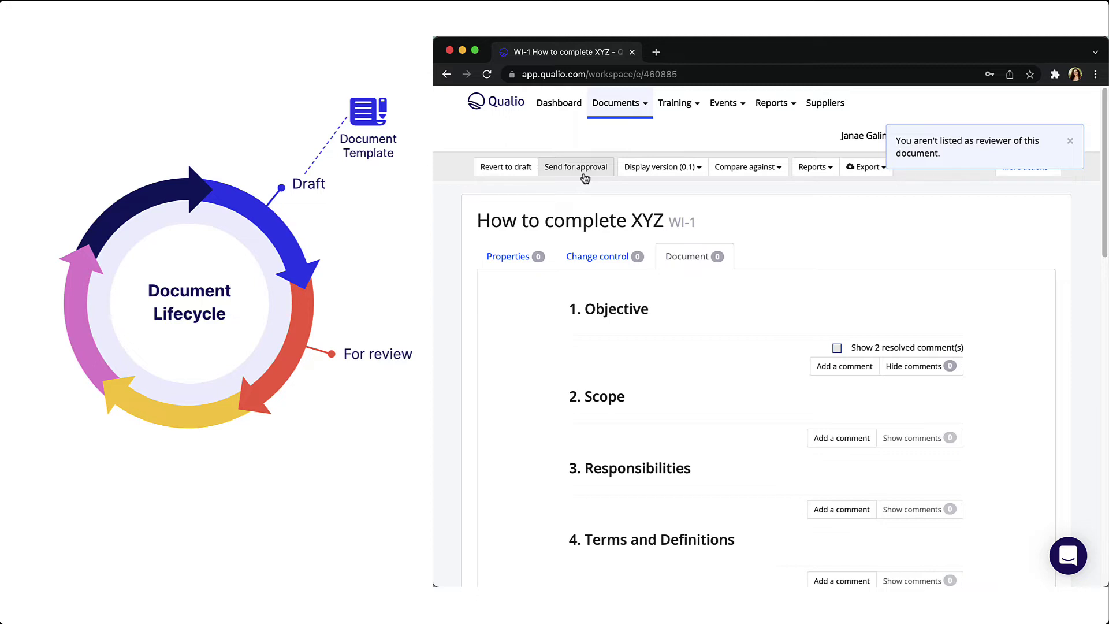
{"action": "left_click", "coordinate": [585, 176]}
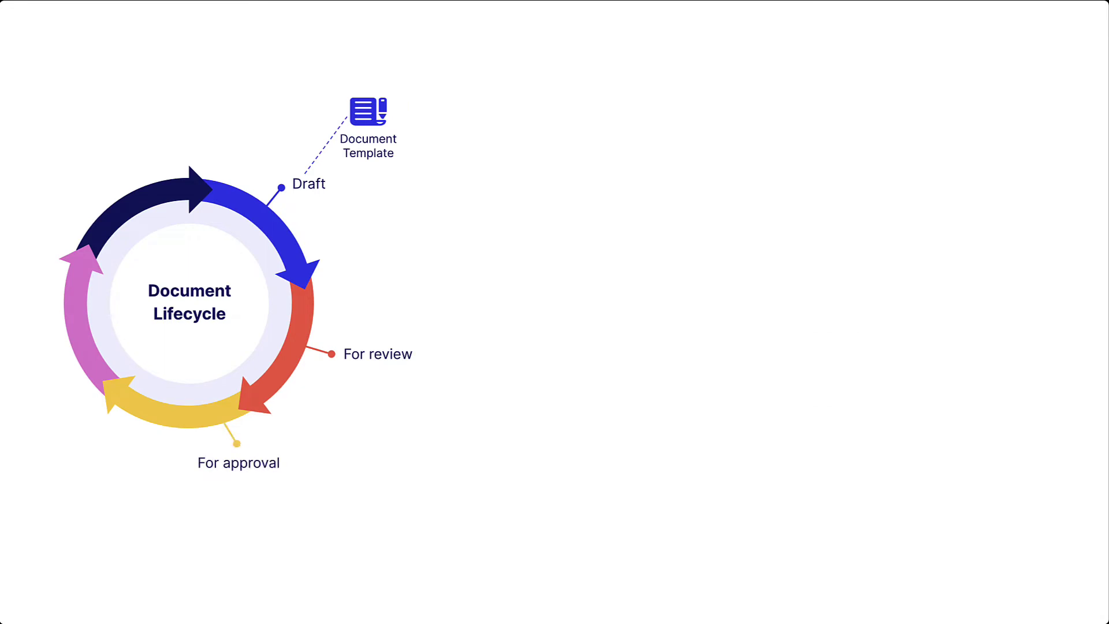
- Add a US Team member as reviewer and a user as quality approver in WI-1's Properties
{"action": "scroll", "coordinate": [740, 346], "scroll_direction": "down", "scroll_amount": 3}
{"action": "left_click", "coordinate": [740, 360]}
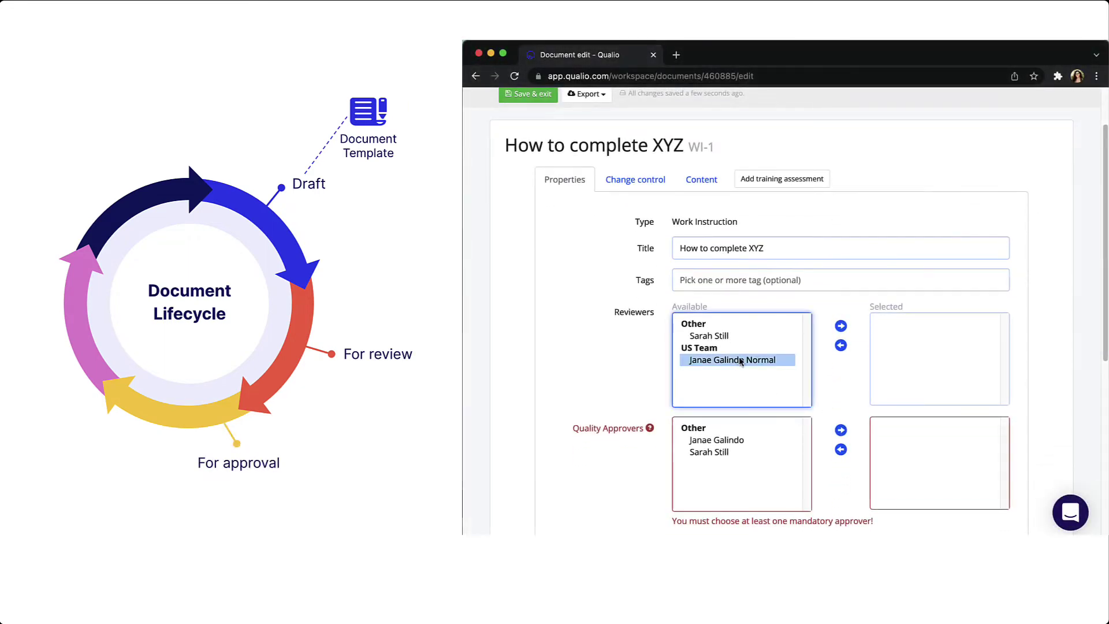
{"action": "left_click", "coordinate": [841, 325]}
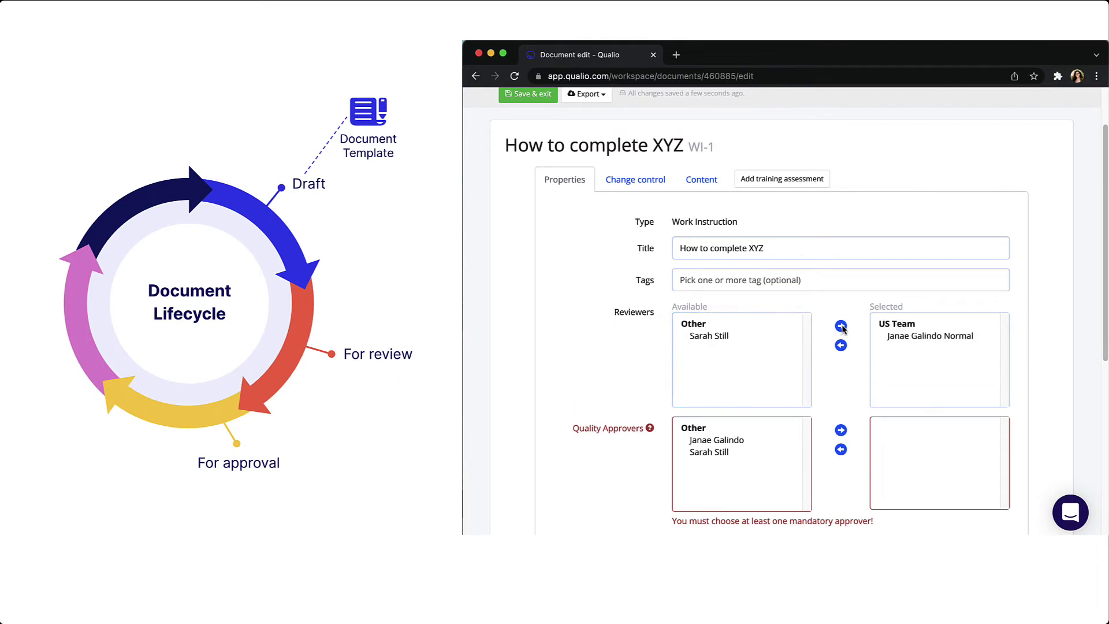
{"action": "left_click", "coordinate": [728, 442]}
{"action": "left_click", "coordinate": [841, 430]}
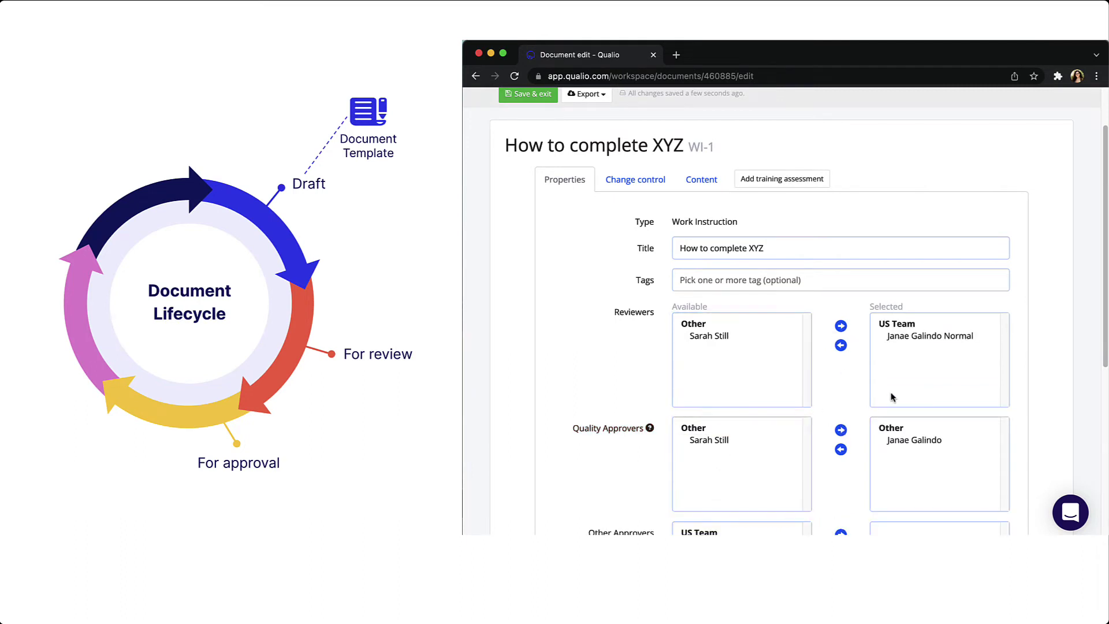
{"action": "scroll", "coordinate": [844, 400], "scroll_direction": "down", "scroll_amount": 2}
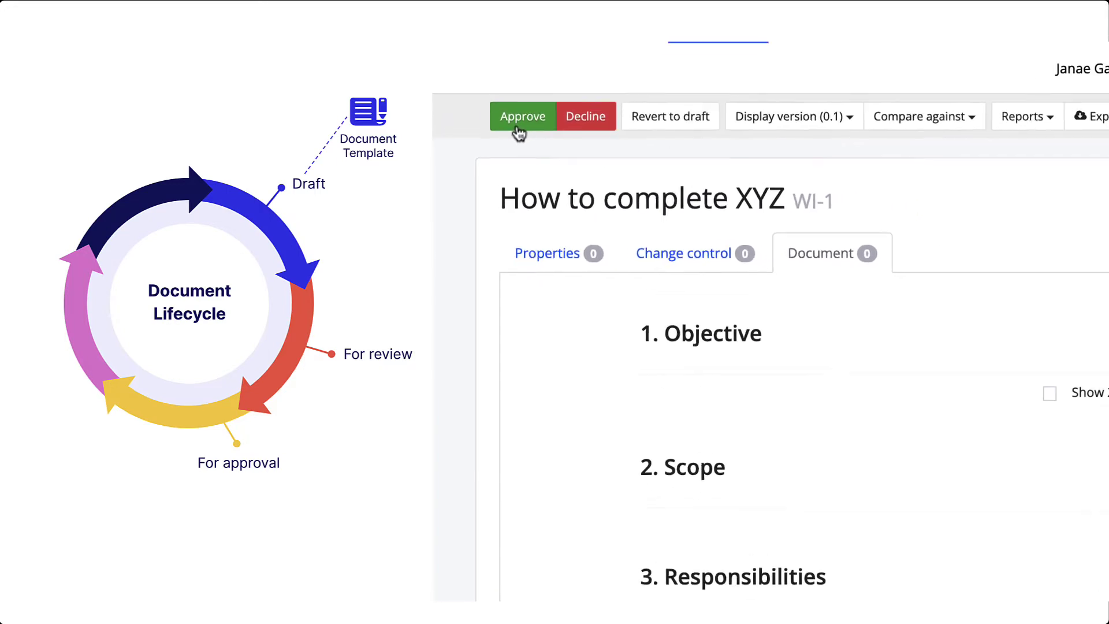
- Approve WI-1, signing the approval with the account's credentials
{"action": "left_click", "coordinate": [513, 123]}
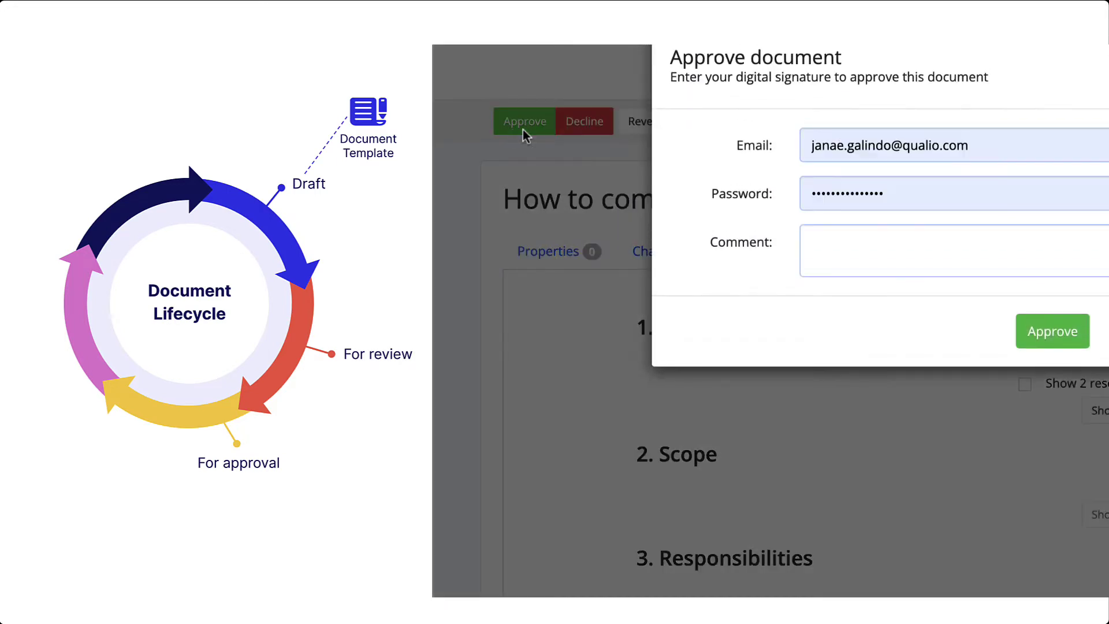
{"action": "left_click", "coordinate": [1047, 343]}
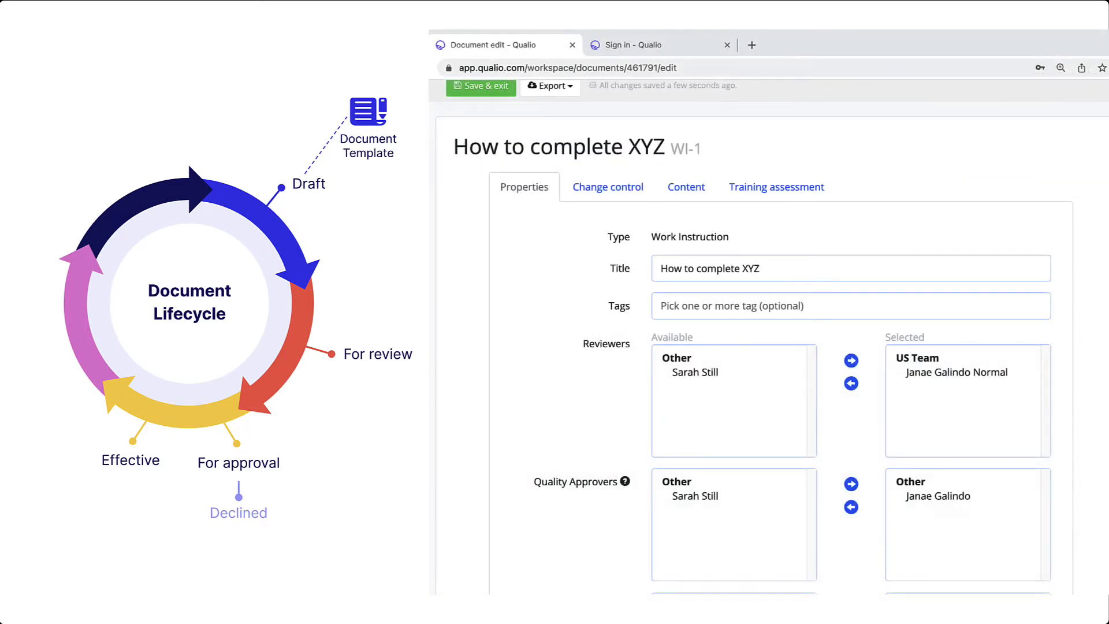
- Set 'Automatically make effective on approval?' to no in WI-1's properties
{"action": "scroll", "coordinate": [574, 302], "scroll_direction": "down", "scroll_amount": 5}
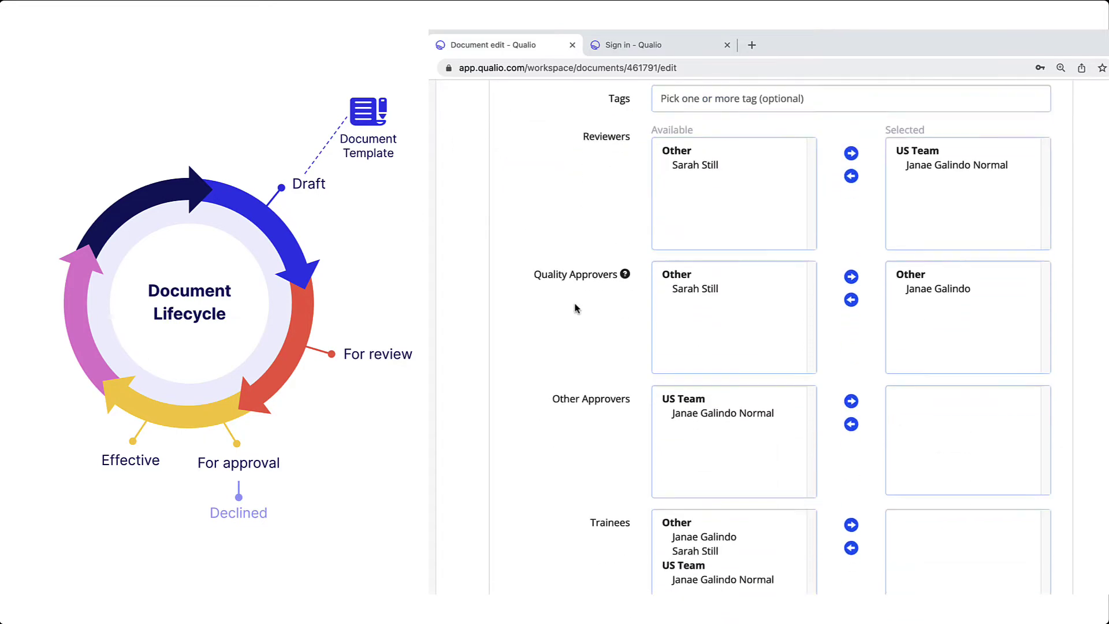
{"action": "scroll", "coordinate": [575, 308], "scroll_direction": "down", "scroll_amount": 2}
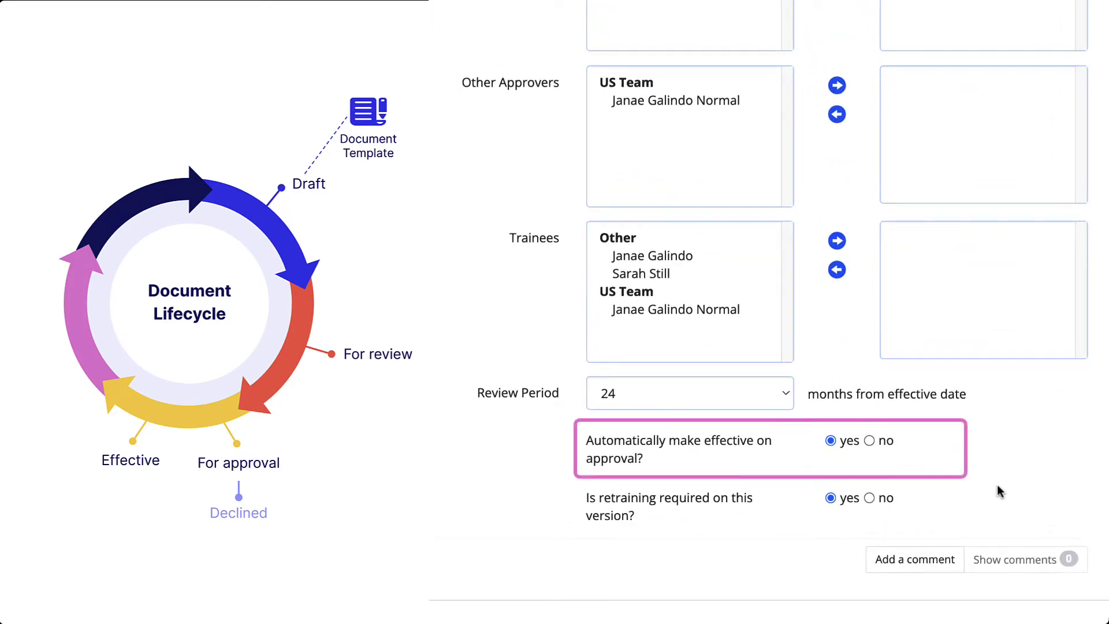
{"action": "left_click", "coordinate": [869, 442]}
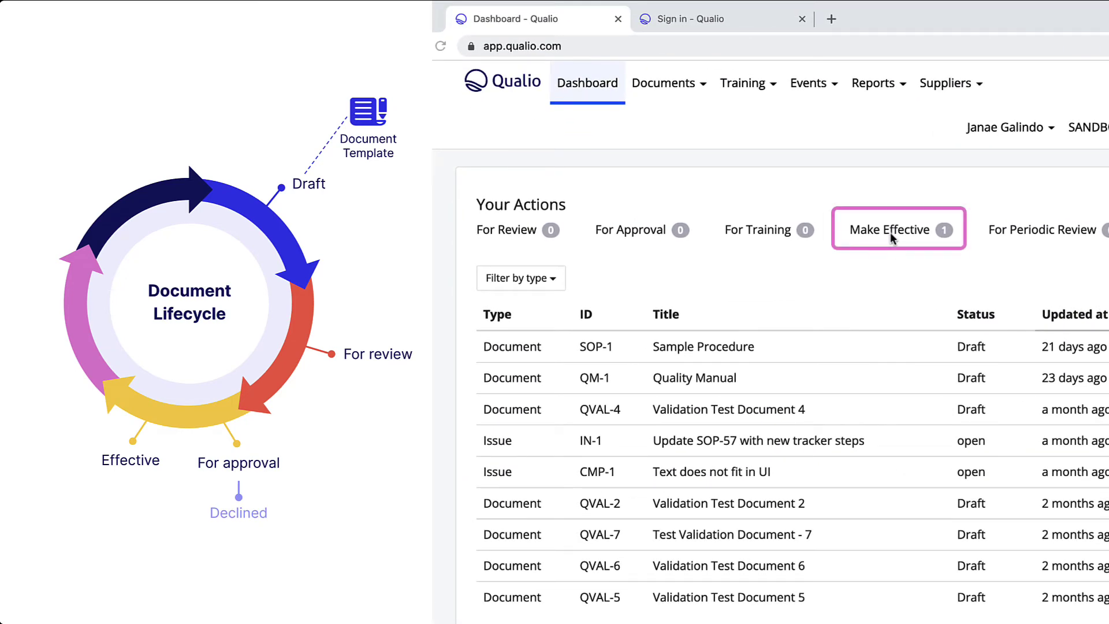
- Open WI-1 from the Documents workspace filtered to Approved documents awaiting your action
{"action": "left_click", "coordinate": [655, 92]}
{"action": "left_click", "coordinate": [660, 119]}
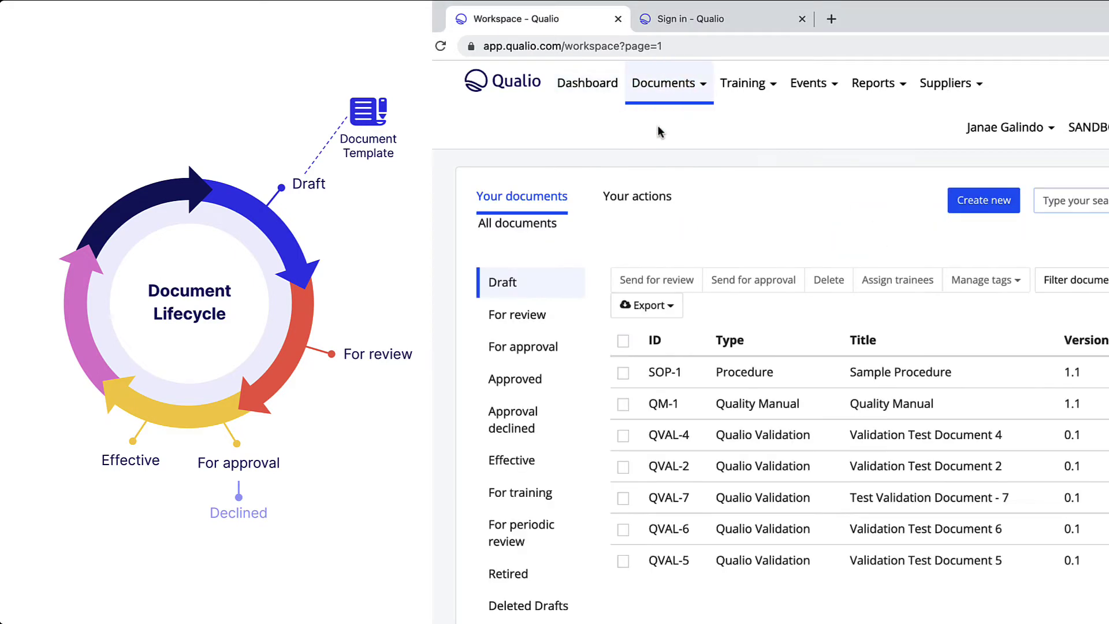
{"action": "left_click", "coordinate": [524, 376]}
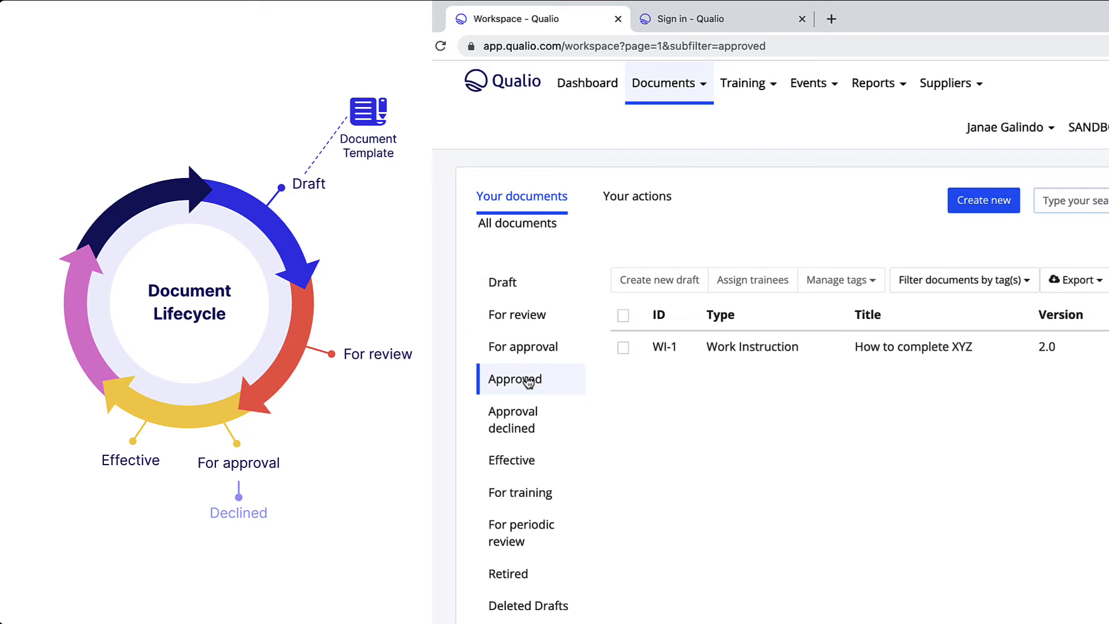
{"action": "left_click", "coordinate": [638, 200]}
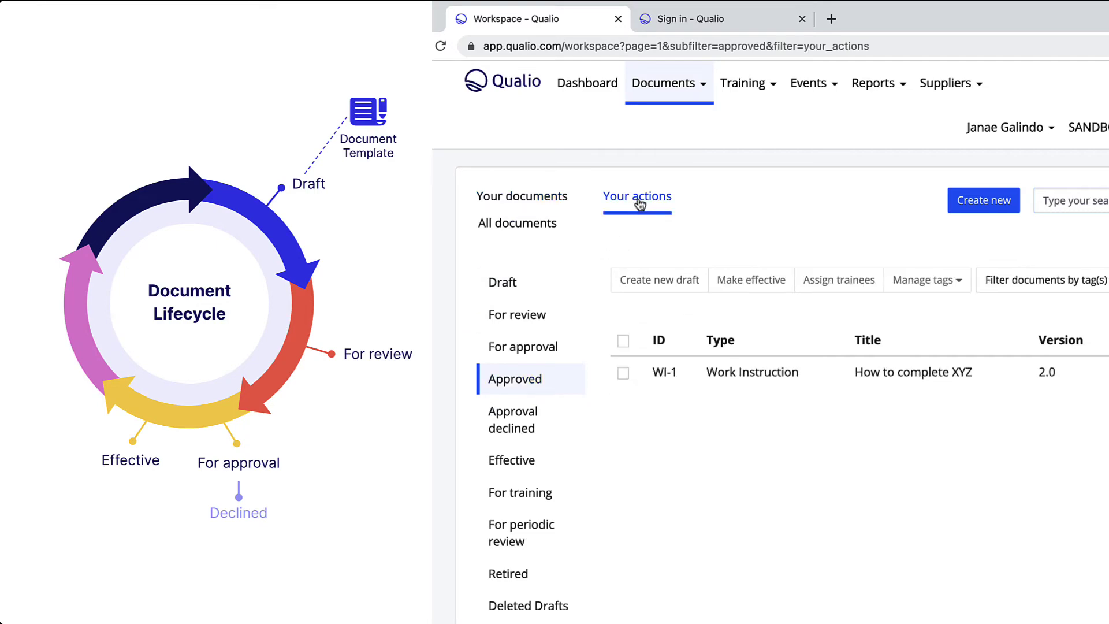
{"action": "left_click", "coordinate": [726, 370]}
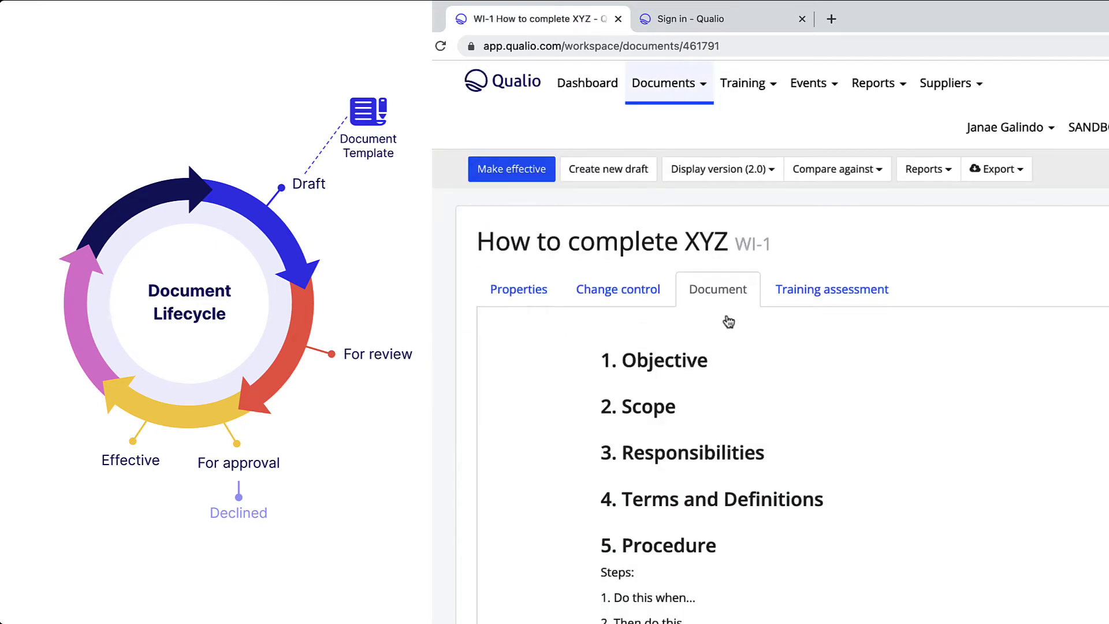
- Sign to make WI-1 effective and check its Mar 8, 2022 effective date
{"action": "left_click", "coordinate": [527, 168]}
{"action": "left_click", "coordinate": [781, 249]}
{"action": "left_click", "coordinate": [976, 372]}
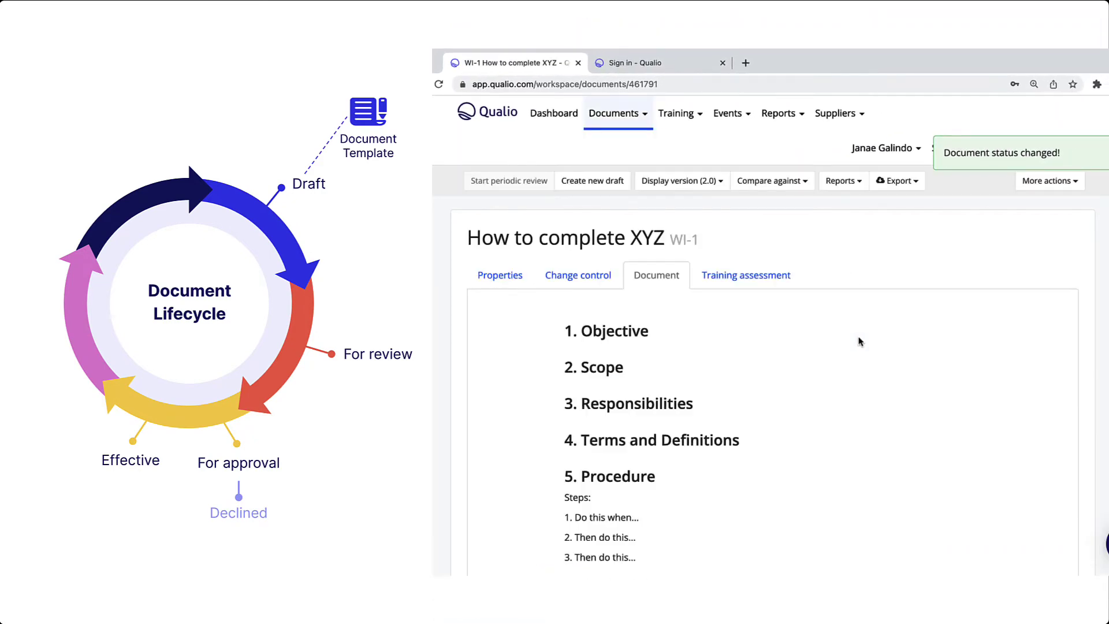
{"action": "scroll", "coordinate": [838, 387], "scroll_direction": "down", "scroll_amount": 4}
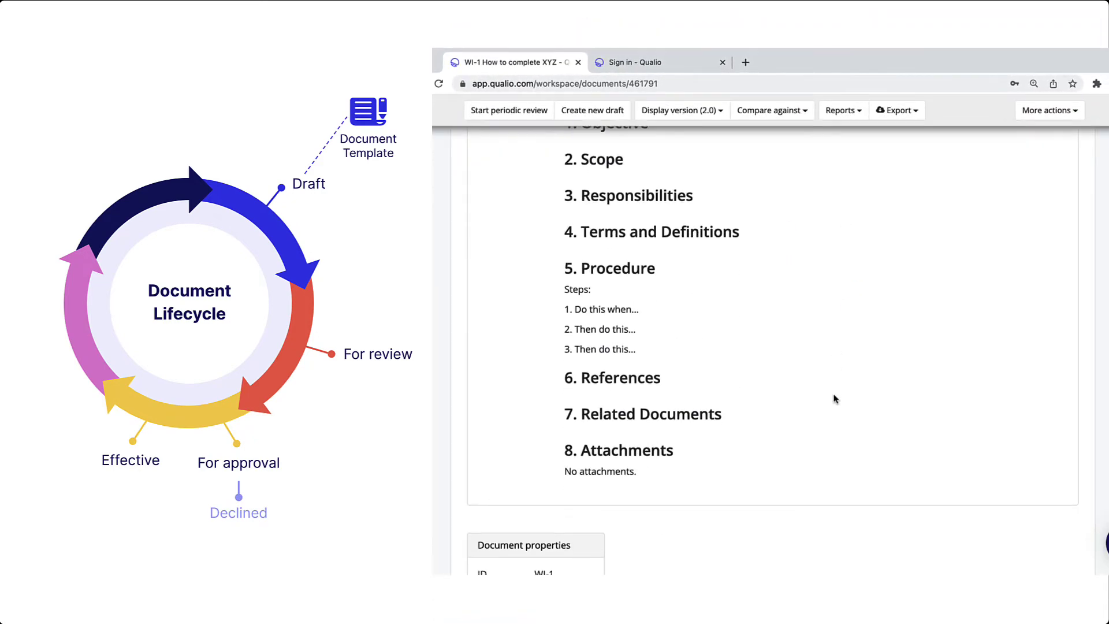
{"action": "scroll", "coordinate": [835, 398], "scroll_direction": "down", "scroll_amount": 5}
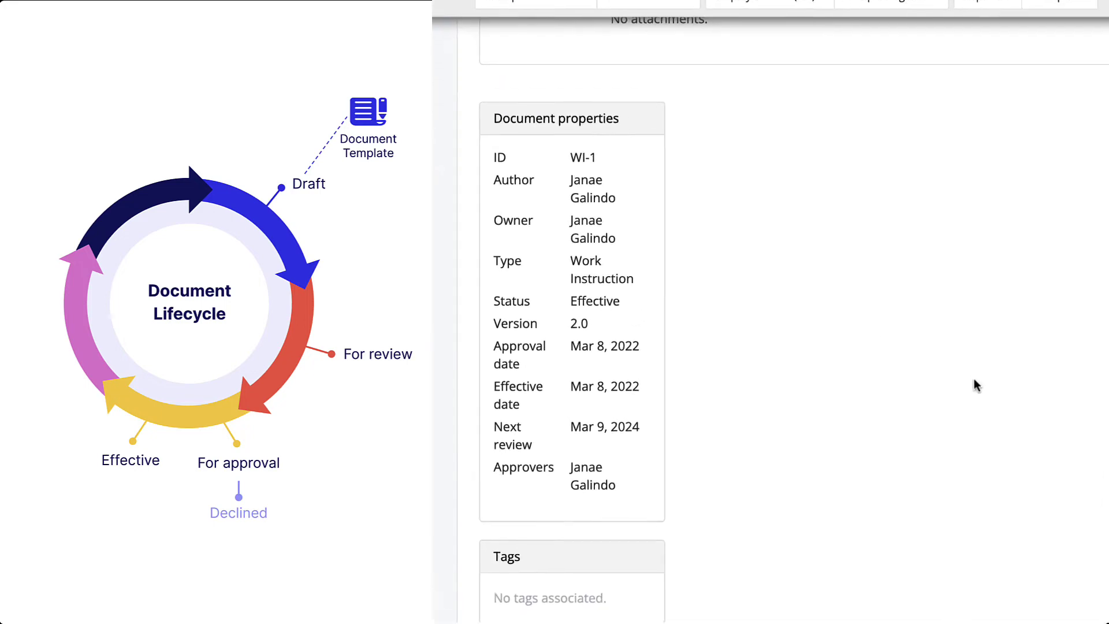